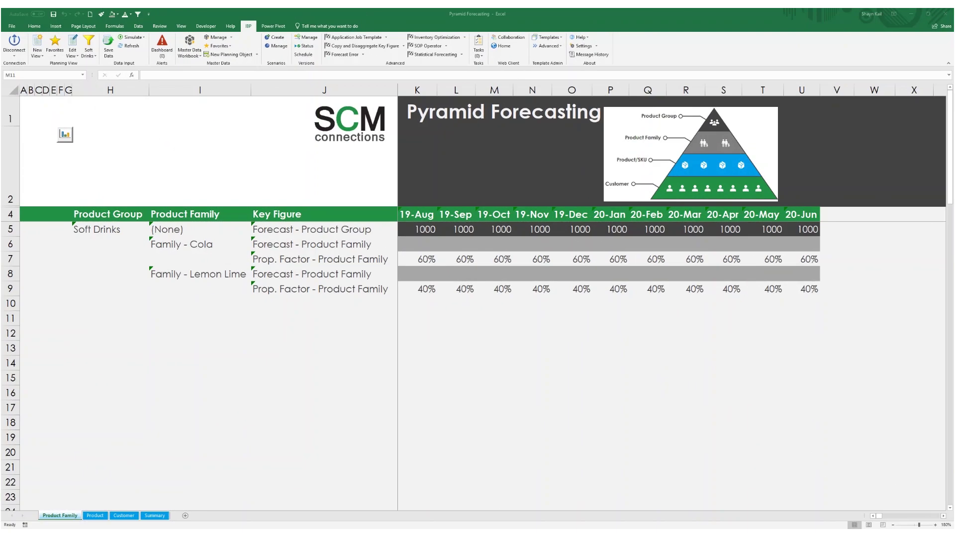
Step: Review the Soft Drinks product group forecast and the 19-Aug proportional factors of the Cola and Lemon Lime families
{"action": "left_click", "coordinate": [10, 229]}
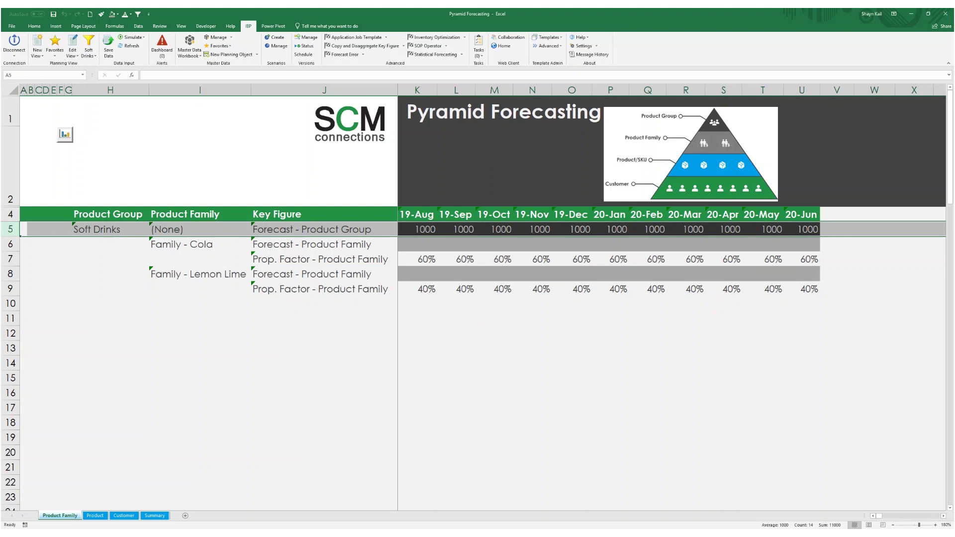
{"action": "left_click", "coordinate": [199, 244]}
{"action": "left_click", "coordinate": [200, 274]}
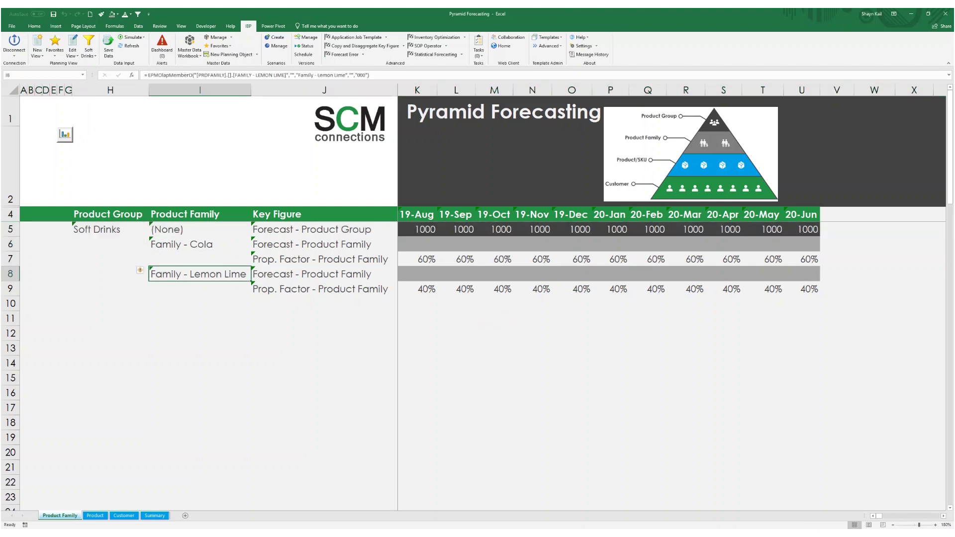
{"action": "left_click", "coordinate": [418, 259]}
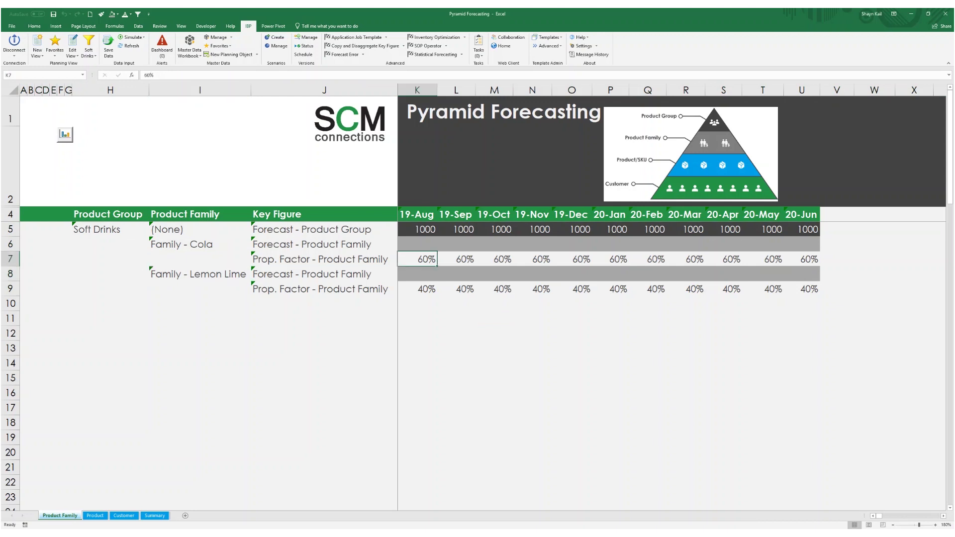
{"action": "left_click", "coordinate": [418, 289]}
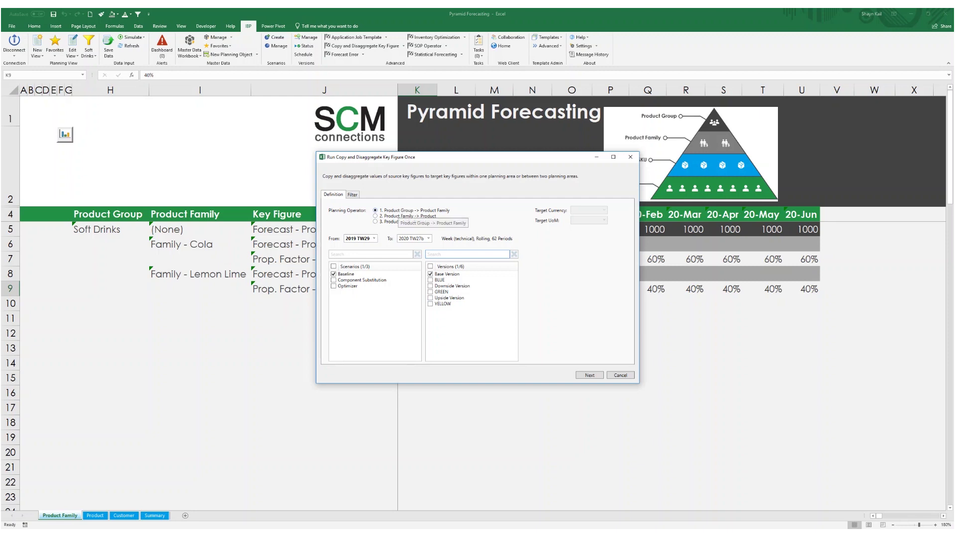
Step: Run Copy and Disaggregate Key Figure once from Product Group to Product Family for the Base Version, filtered by Soft Drinks
{"action": "left_click", "coordinate": [352, 194]}
{"action": "left_click", "coordinate": [381, 209]}
{"action": "left_click", "coordinate": [372, 224]}
{"action": "left_click", "coordinate": [589, 375]}
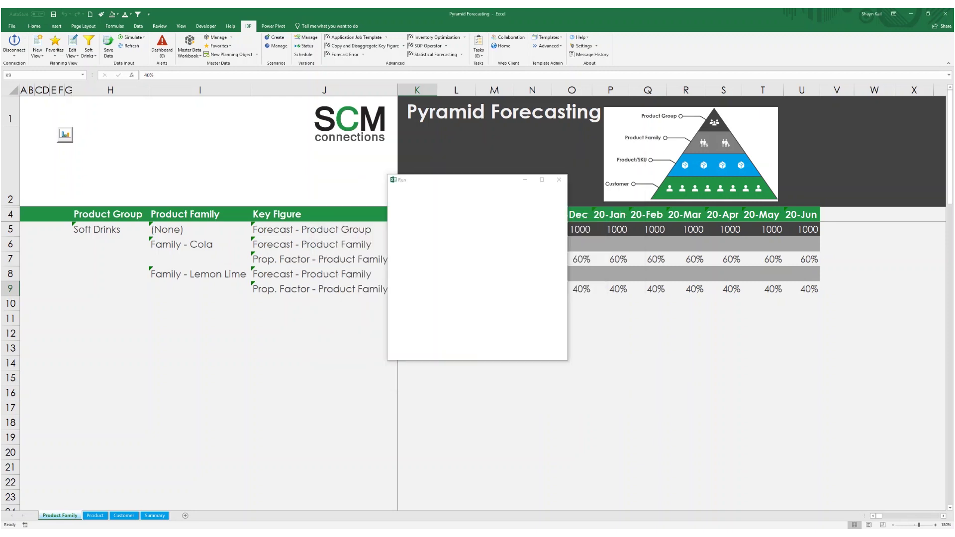
{"action": "key", "text": "Return"}
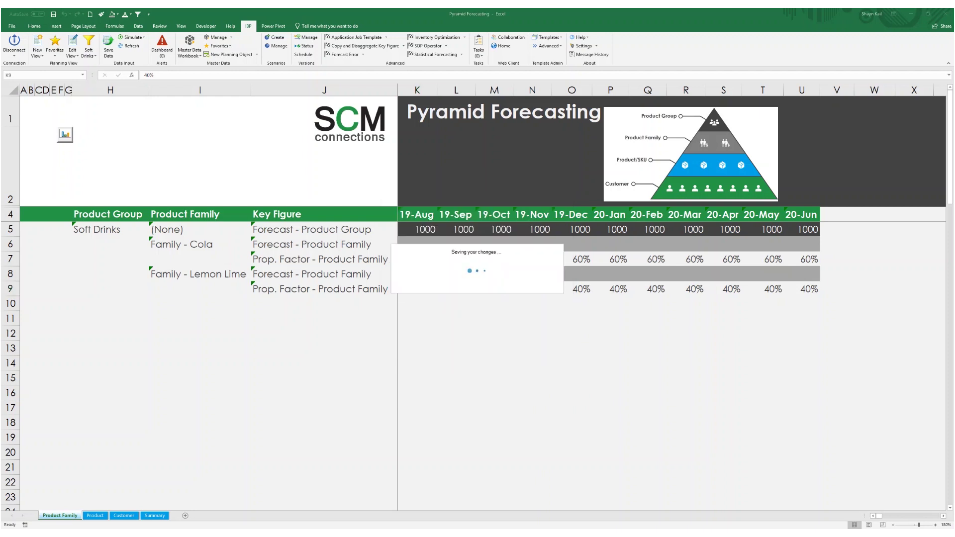
{"action": "key", "text": "Return"}
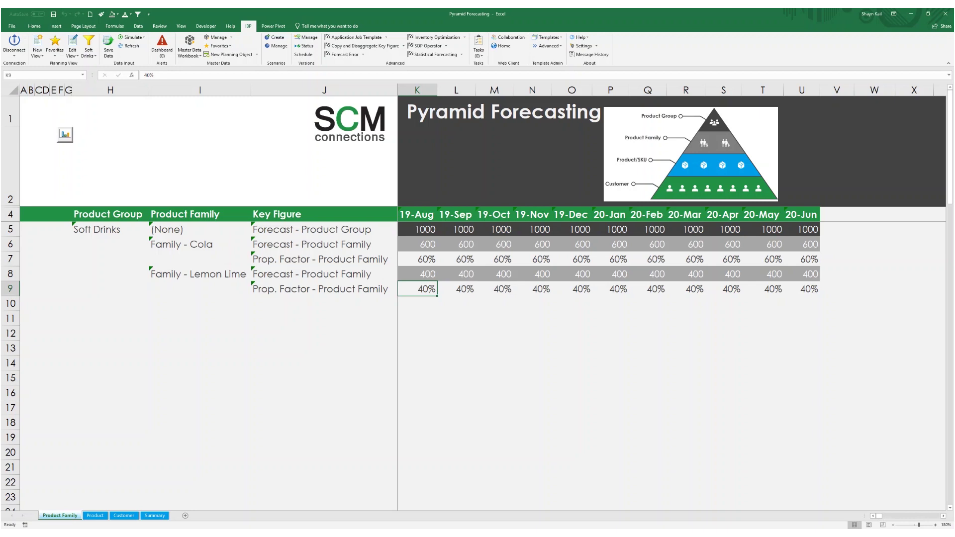
Step: Check both families' 19-Aug forecasts and examine the 19-Aug proportional factors of the products on the Product sheet
{"action": "left_click", "coordinate": [418, 244]}
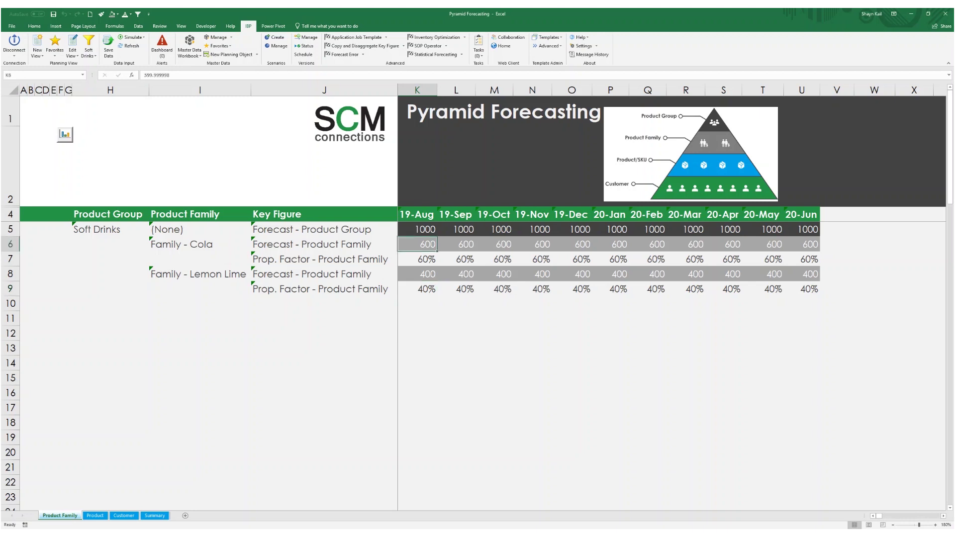
{"action": "left_click", "coordinate": [418, 274]}
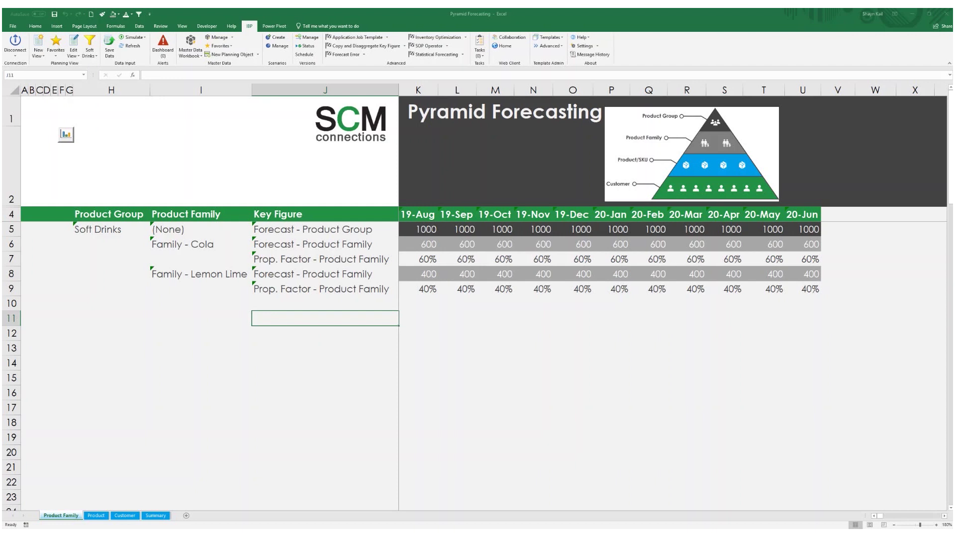
{"action": "left_click", "coordinate": [96, 516]}
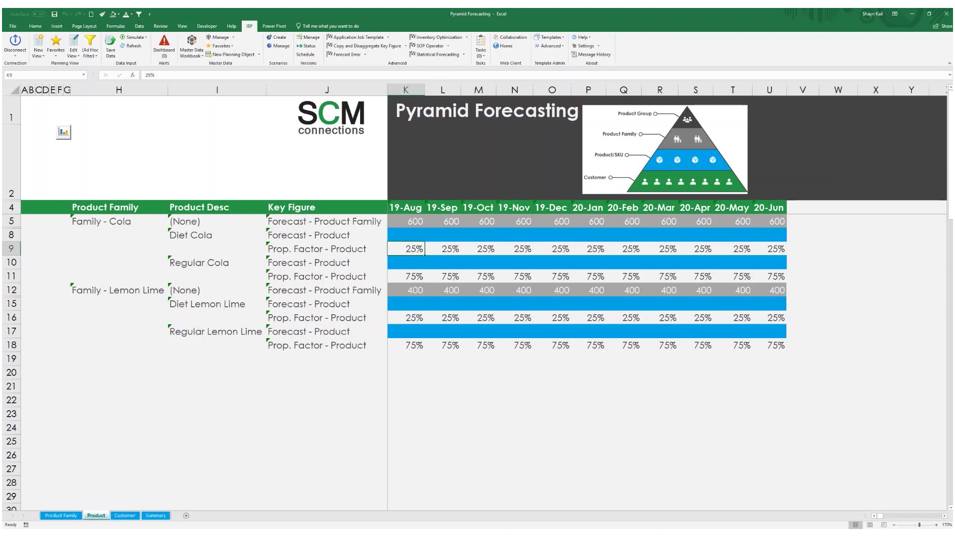
{"action": "left_click", "coordinate": [406, 276]}
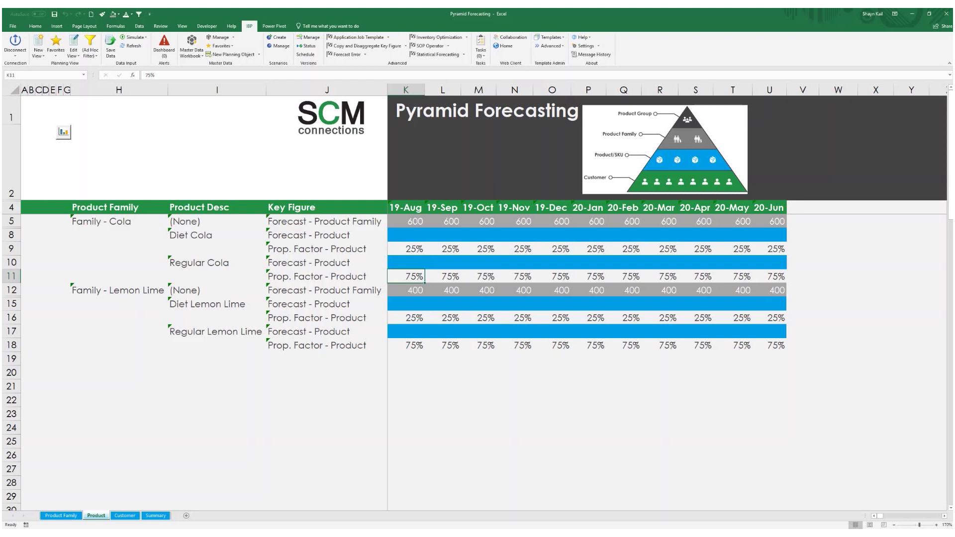
{"action": "left_click", "coordinate": [406, 317]}
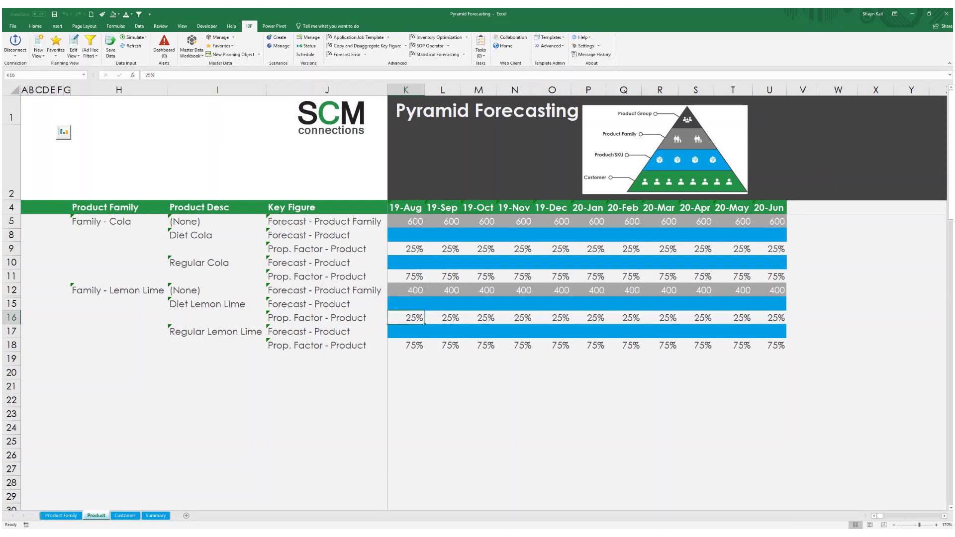
{"action": "left_click", "coordinate": [406, 345]}
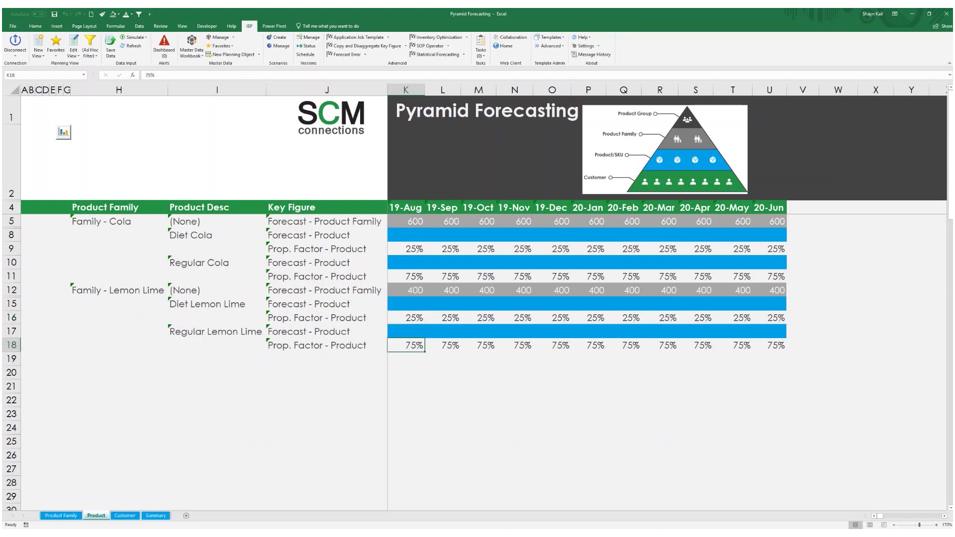
Step: Run Copy and Disaggregate Key Figure once from Product Family to Product with the Soft Drinks filter and refresh the planning view
{"action": "left_click", "coordinate": [405, 46]}
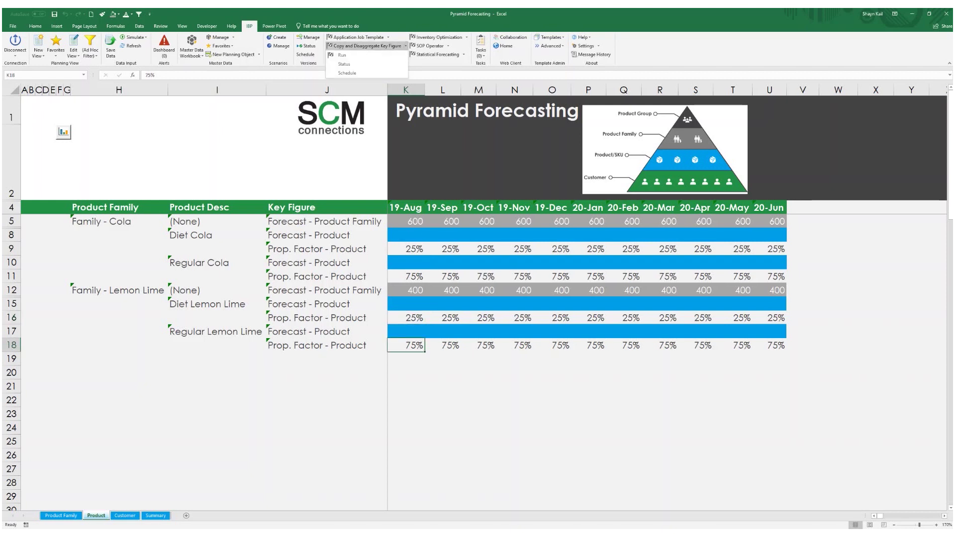
{"action": "left_click", "coordinate": [342, 54]}
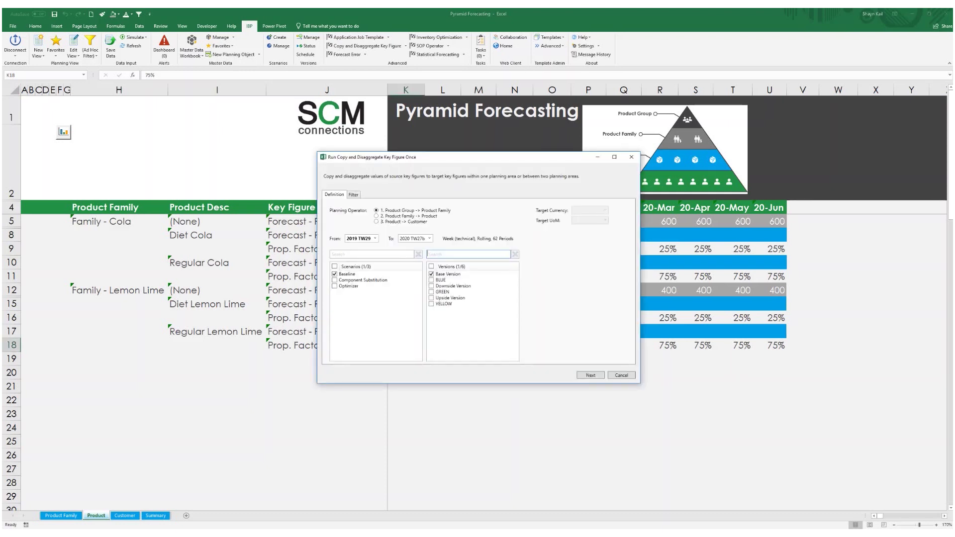
{"action": "left_click", "coordinate": [354, 194]}
{"action": "left_click", "coordinate": [382, 209]}
{"action": "left_click", "coordinate": [363, 224]}
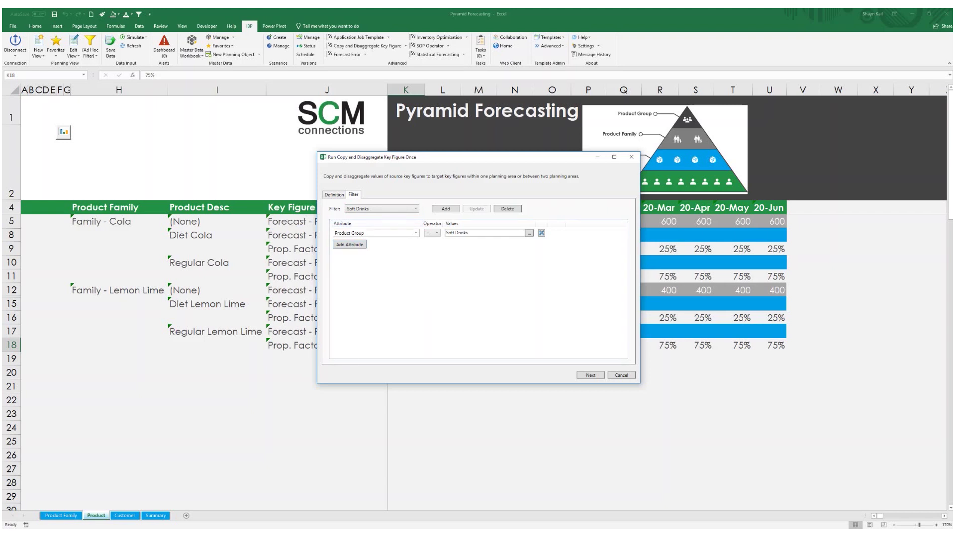
{"action": "left_click", "coordinate": [591, 376]}
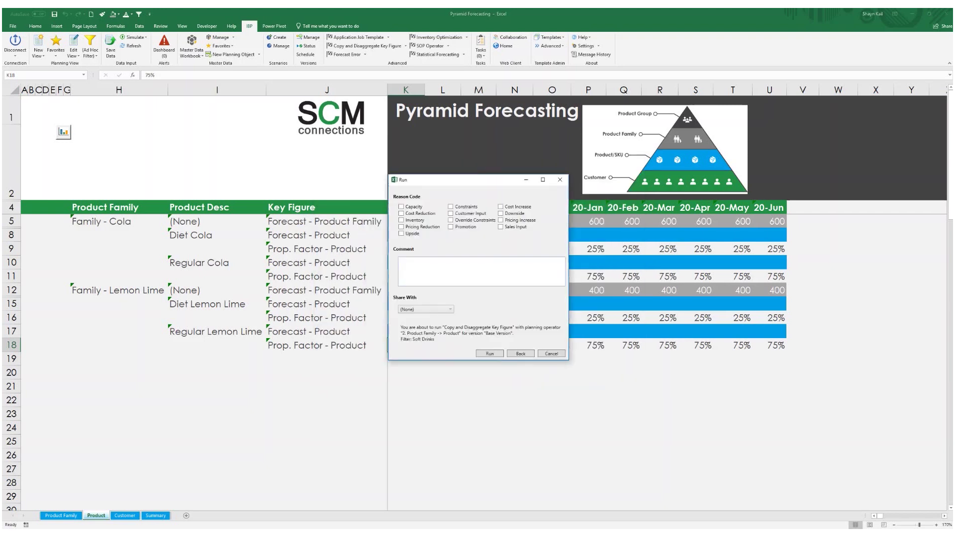
{"action": "left_click", "coordinate": [489, 353]}
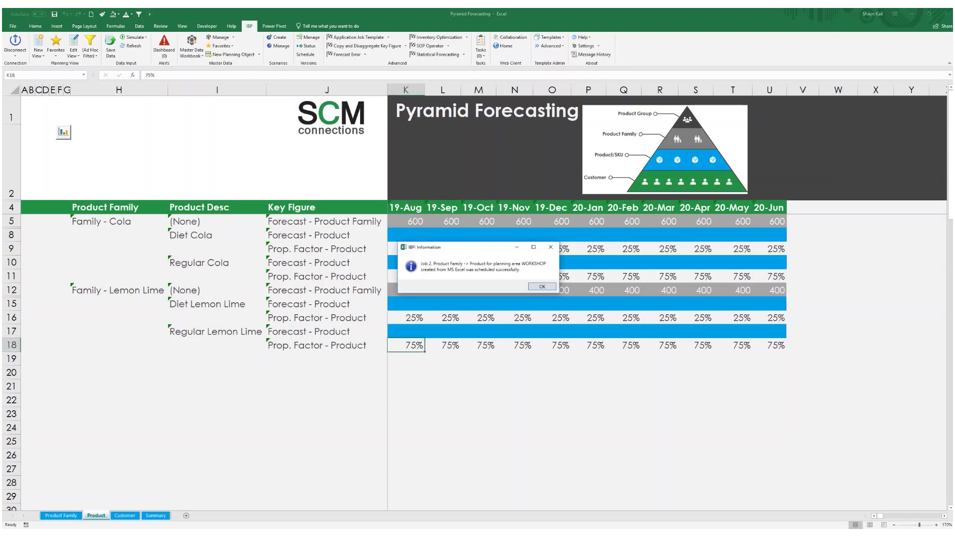
{"action": "key", "text": "Return"}
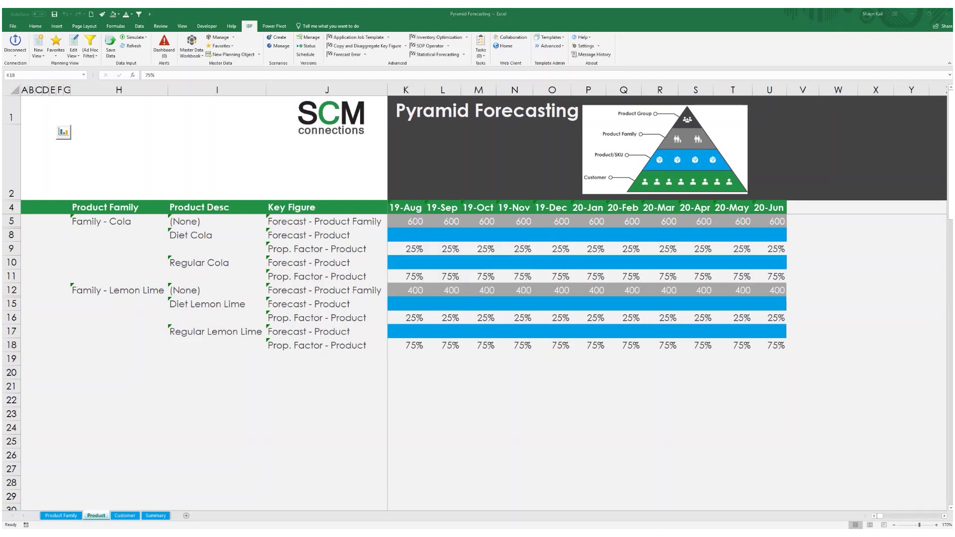
{"action": "left_click", "coordinate": [132, 46]}
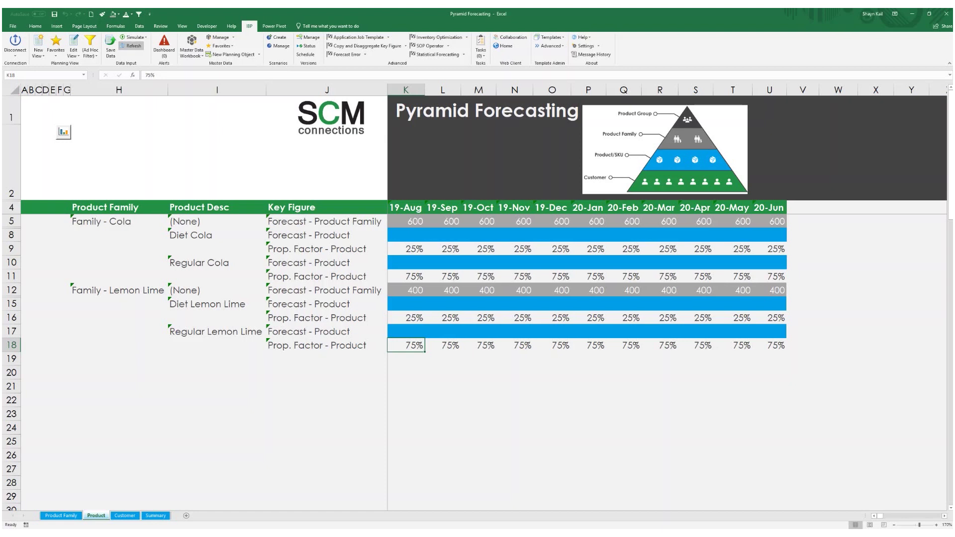
{"action": "left_click", "coordinate": [132, 46]}
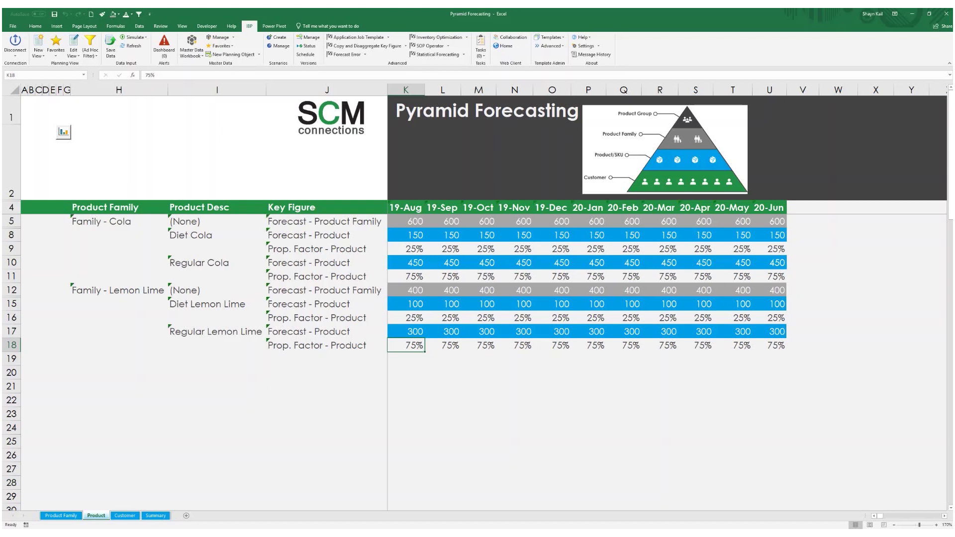
Step: Compare the 19-Sep forecasts of the Cola and Lemon Lime families with the forecasts of their diet and regular products
{"action": "left_click", "coordinate": [443, 222]}
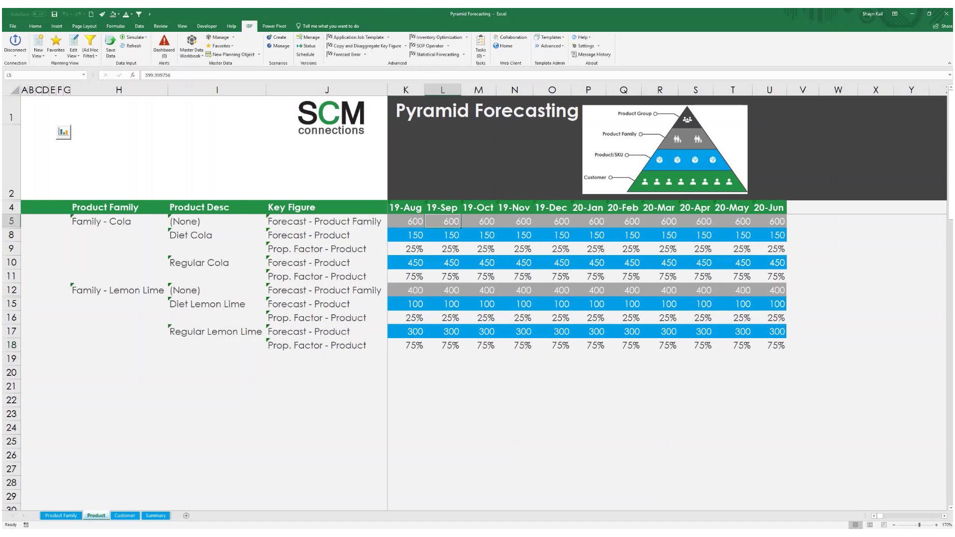
{"action": "left_click", "coordinate": [442, 235]}
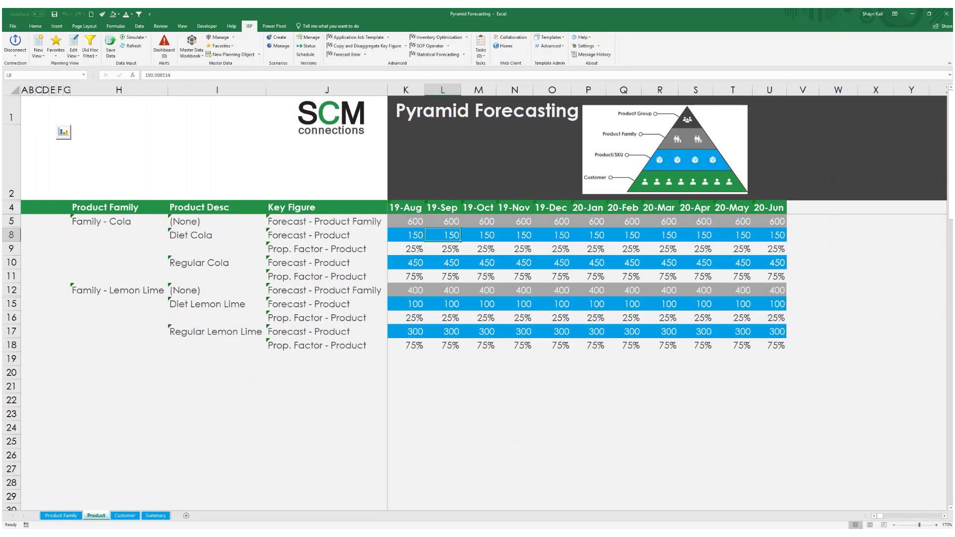
{"action": "left_click", "coordinate": [442, 262]}
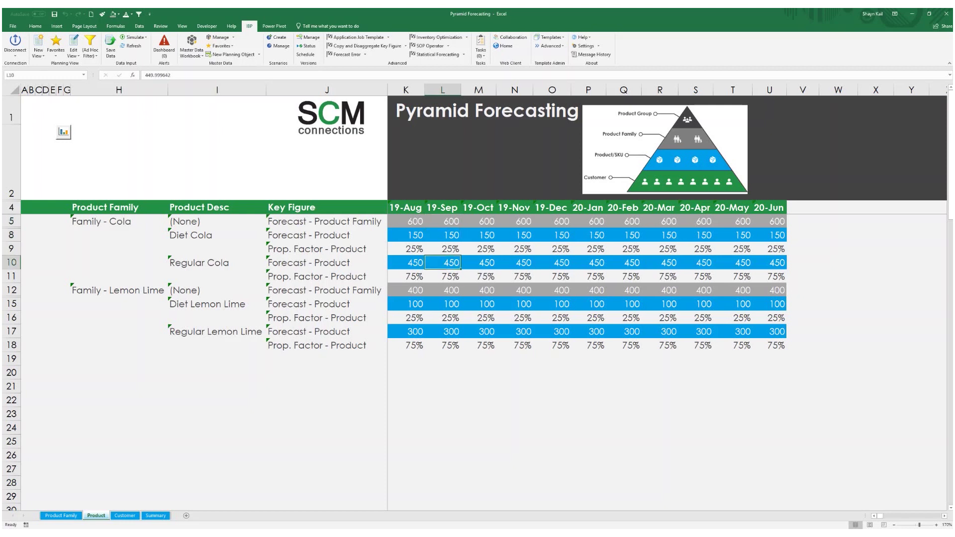
{"action": "left_click", "coordinate": [443, 221]}
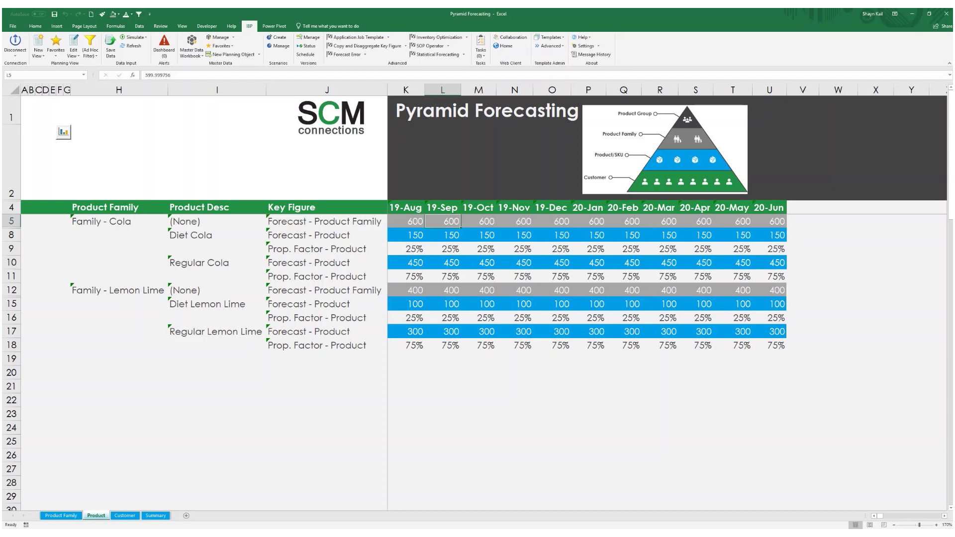
{"action": "left_click", "coordinate": [442, 290]}
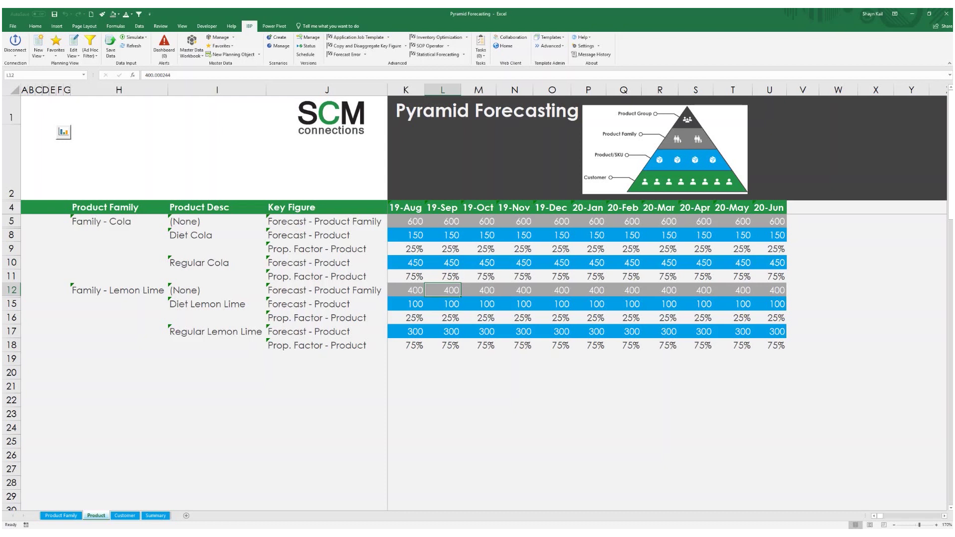
{"action": "left_click", "coordinate": [442, 304]}
{"action": "left_click", "coordinate": [443, 331]}
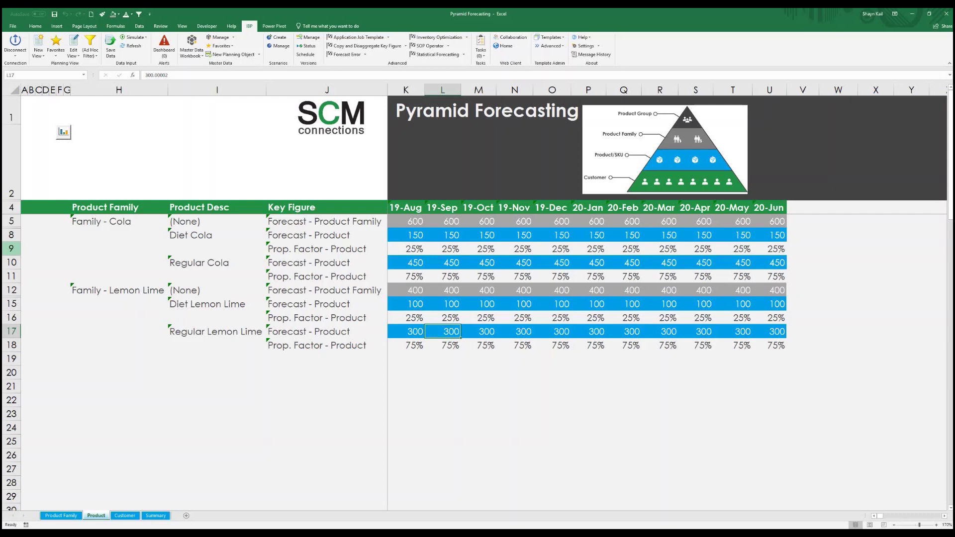
Step: Open the Customer sheet and examine Diet Cola's Forecast - Product and customer-level key figures
{"action": "key", "text": "ctrl+Page_Down"}
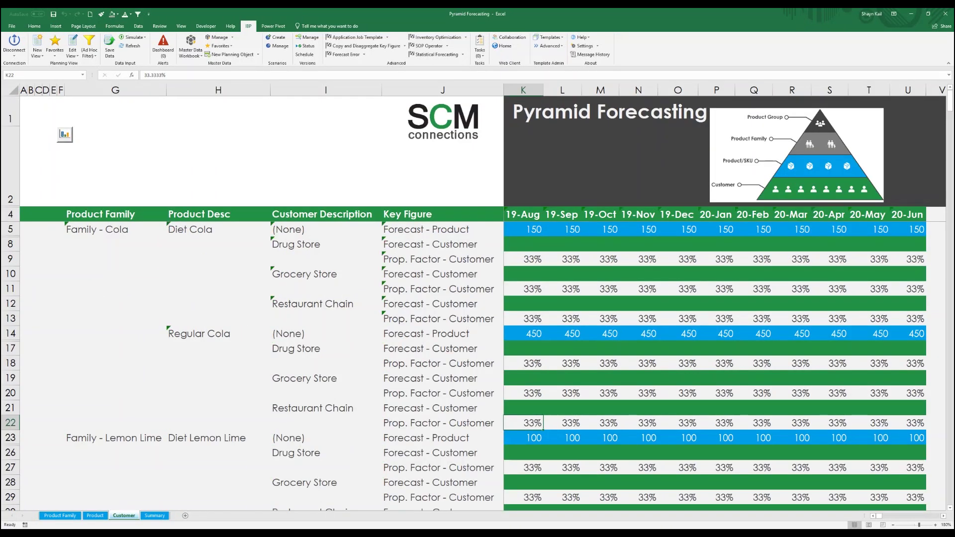
{"action": "left_click", "coordinate": [442, 229]}
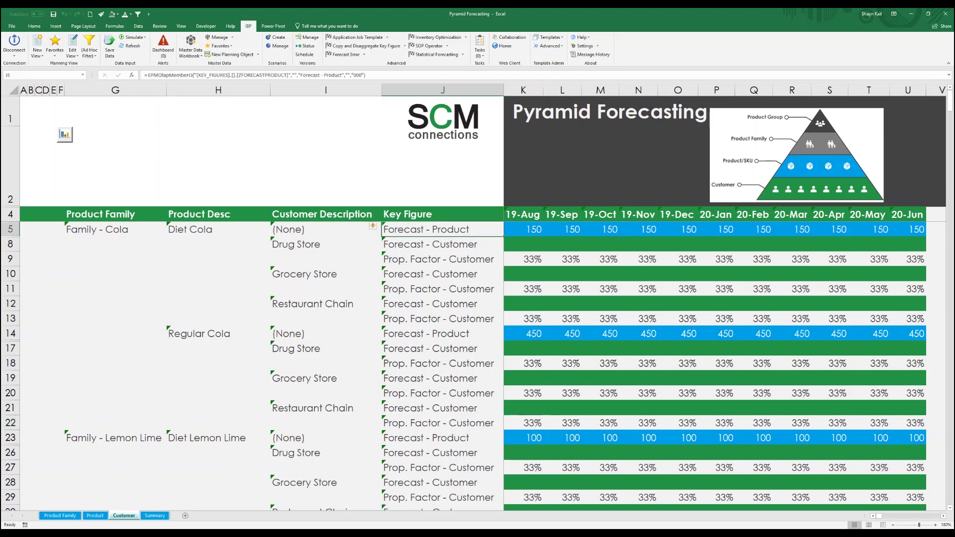
{"action": "key", "text": "Down"}
{"action": "key", "text": "shift+Down"}
{"action": "key", "text": "shift+Down"}
{"action": "key", "text": "shift+Down"}
{"action": "key", "text": "shift+Down"}
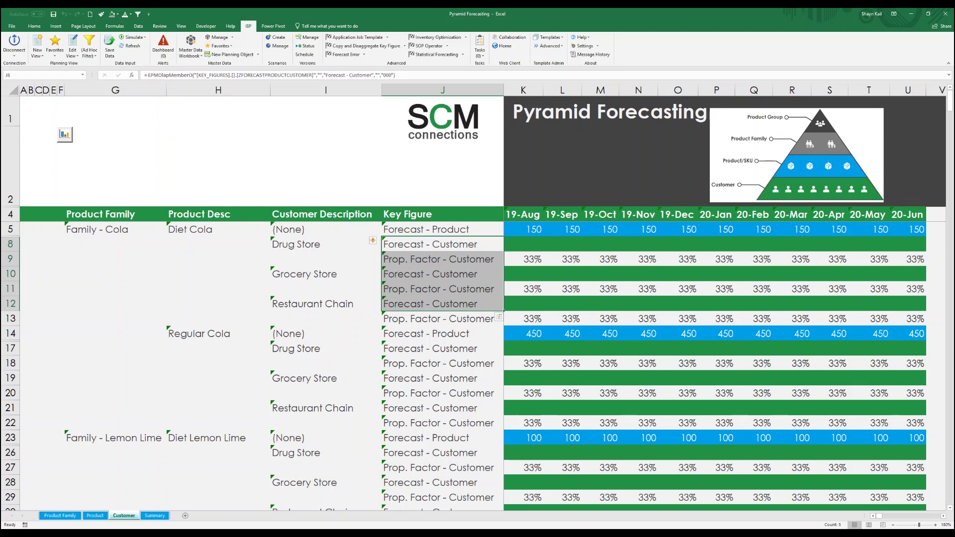
Step: Examine Diet Cola's 19-Aug product forecast and its Drug Store, Grocery Store and Restaurant Chain customers
{"action": "left_click", "coordinate": [542, 233]}
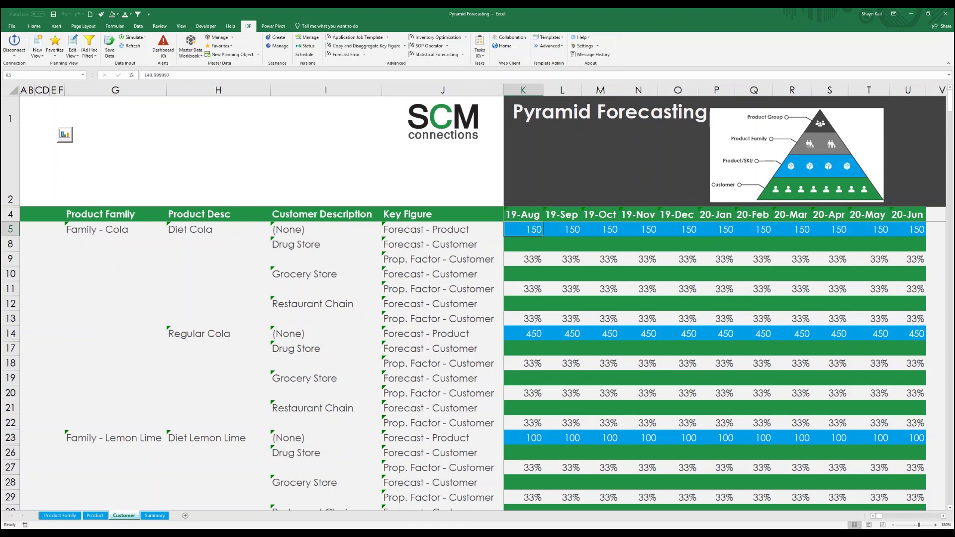
{"action": "left_click", "coordinate": [326, 245]}
{"action": "left_click", "coordinate": [326, 274]}
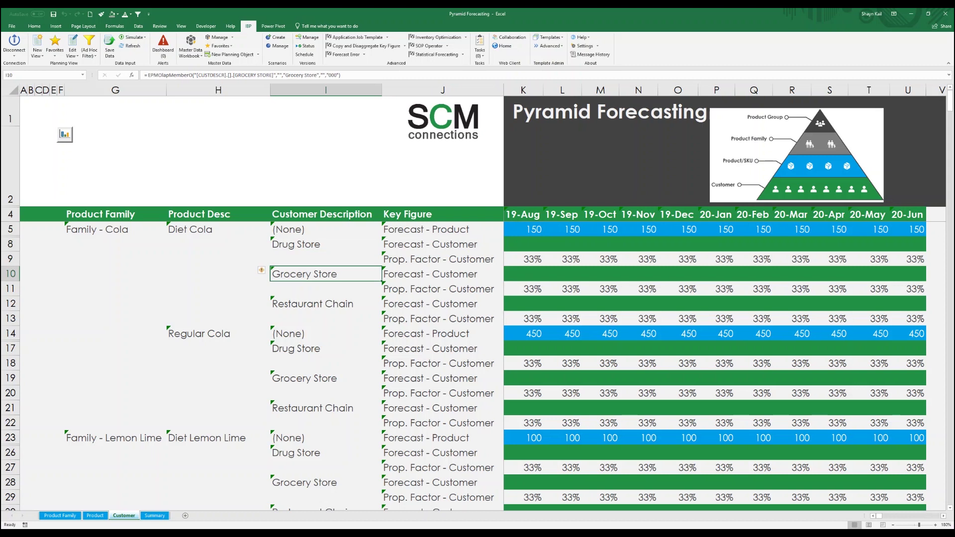
{"action": "left_click", "coordinate": [326, 304]}
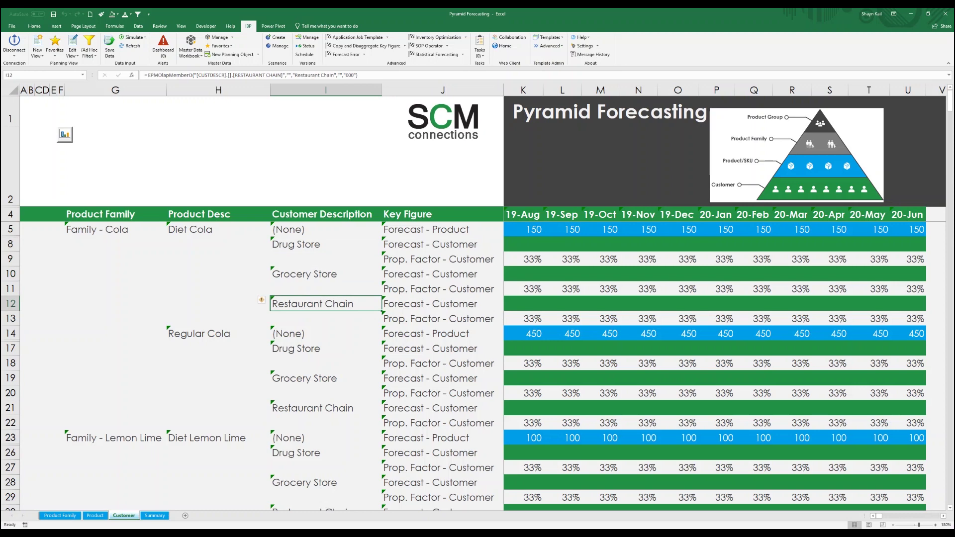
{"action": "scroll", "coordinate": [464, 366], "scroll_direction": "down", "scroll_amount": 5}
{"action": "scroll", "coordinate": [464, 366], "scroll_direction": "up", "scroll_amount": 5}
Step: Run Copy and Disaggregate Key Figure once from Product to Customer for the Base Version with the Soft Drinks filter
{"action": "left_click", "coordinate": [404, 46]}
{"action": "left_click", "coordinate": [342, 55]}
{"action": "left_click", "coordinate": [375, 222]}
{"action": "left_click", "coordinate": [352, 195]}
{"action": "left_click", "coordinate": [380, 209]}
{"action": "left_click", "coordinate": [363, 223]}
{"action": "left_click", "coordinate": [589, 376]}
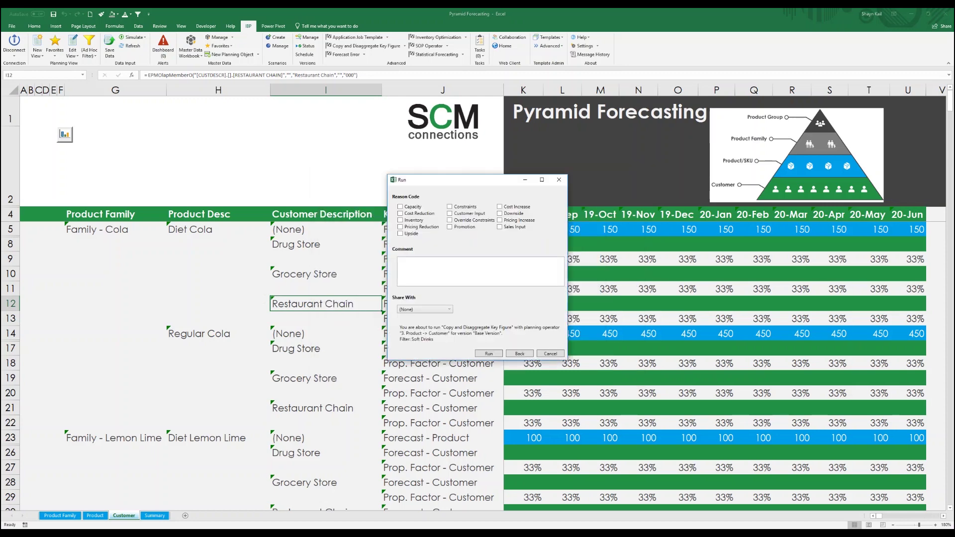
{"action": "key", "text": "Return"}
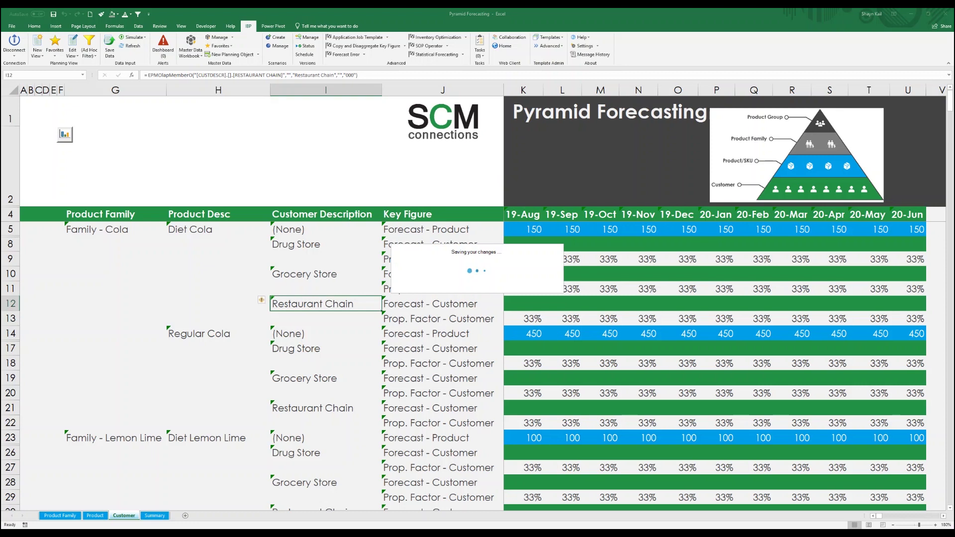
Step: Dismiss the job confirmation and refresh the Customer sheet with the disaggregated forecast data
{"action": "key", "text": "Return"}
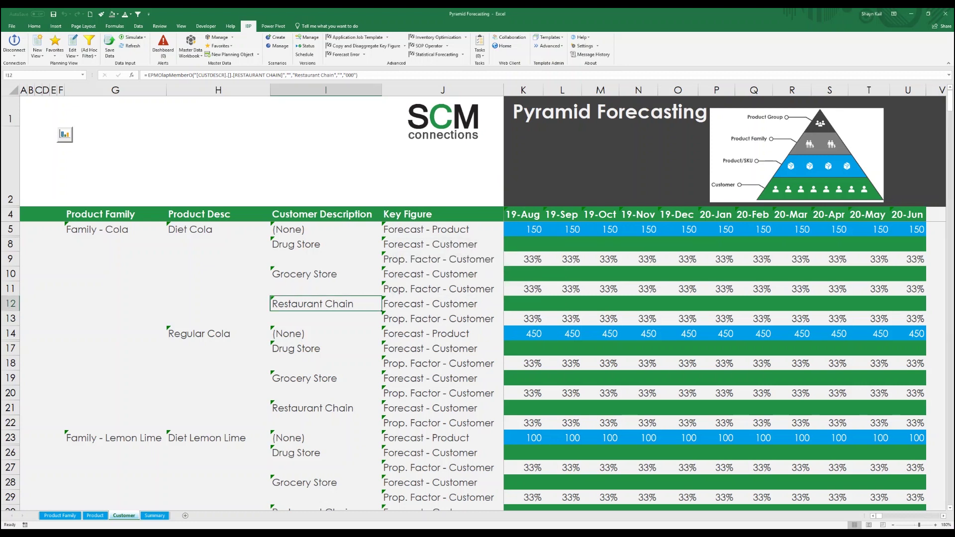
{"action": "left_click", "coordinate": [131, 46]}
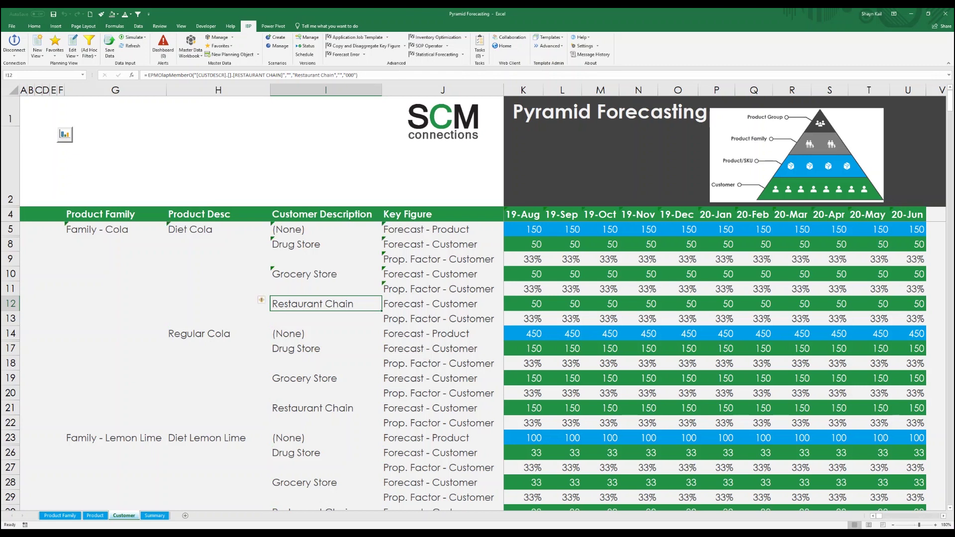
Step: Compare the 19-Aug product forecasts of Diet Cola and Regular Cola with their Drug Store, Grocery Store and Restaurant Chain customer forecasts
{"action": "left_click", "coordinate": [523, 229]}
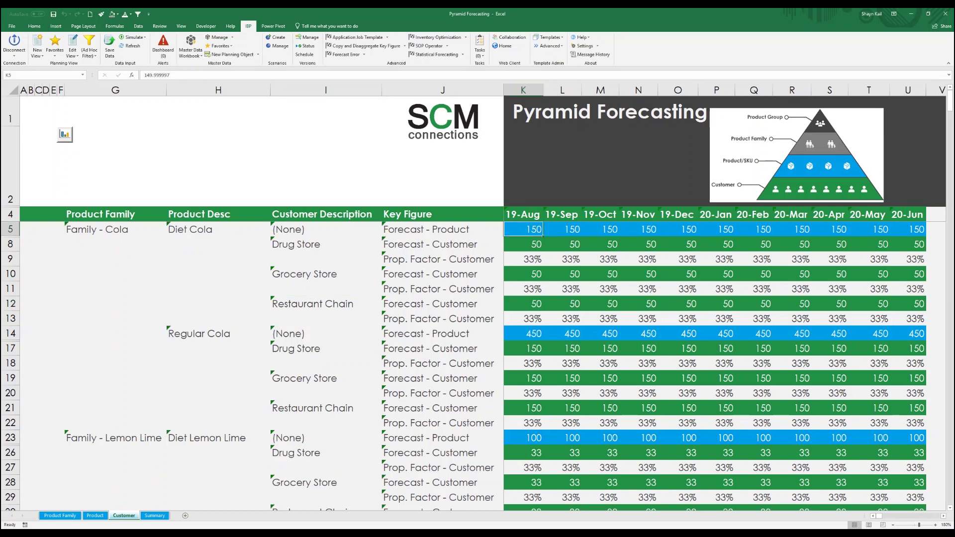
{"action": "key", "text": "Down"}
{"action": "key", "text": "Down"}
{"action": "key", "text": "Down"}
{"action": "key", "text": "Down"}
{"action": "key", "text": "Down"}
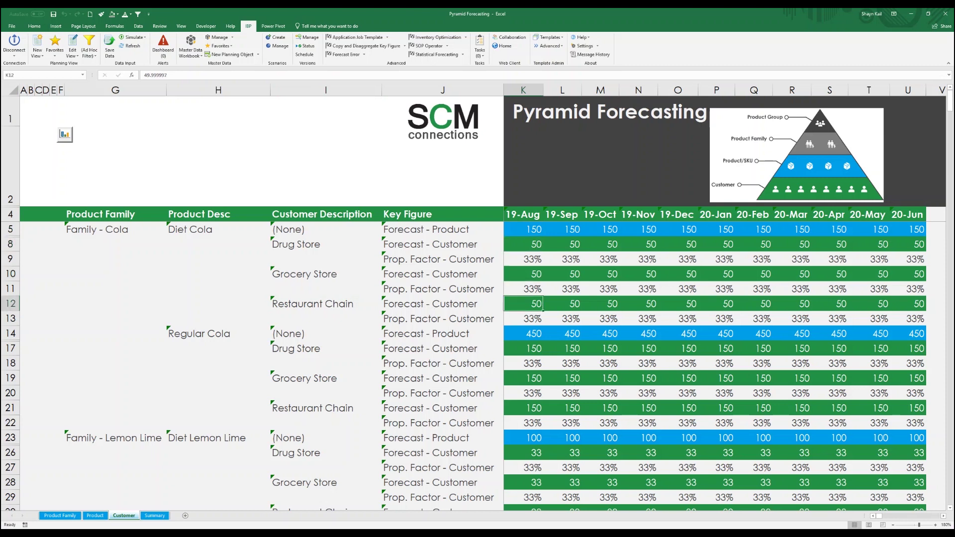
{"action": "key", "text": "Down"}
{"action": "key", "text": "Down"}
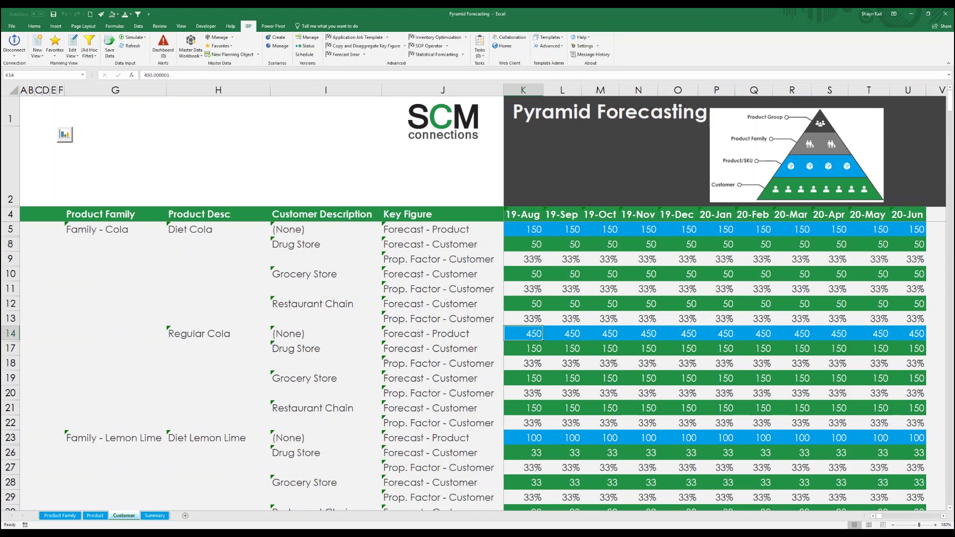
{"action": "key", "text": "Down"}
{"action": "key", "text": "Down"}
{"action": "key", "text": "Down"}
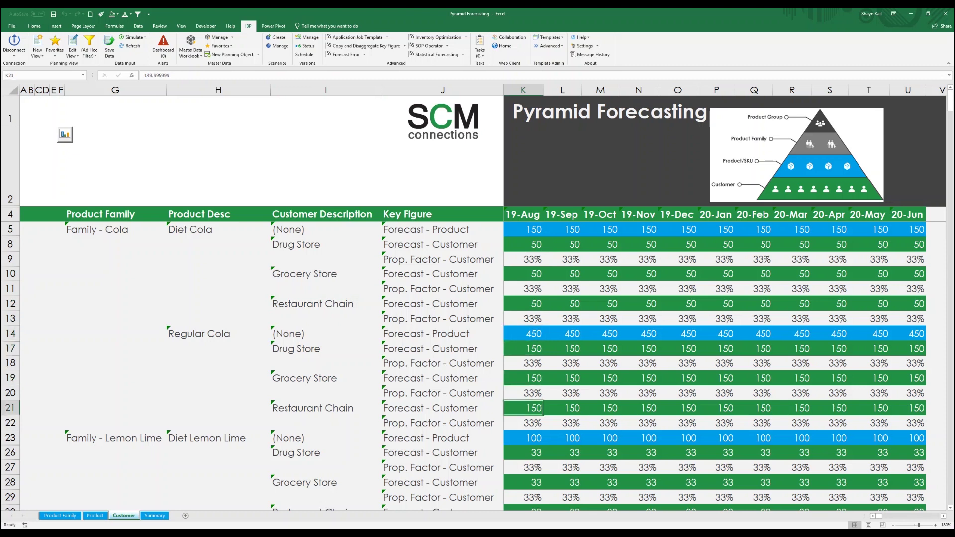
Step: Open the Summary sheet of the pyramid forecasting workbook
{"action": "left_click", "coordinate": [155, 516]}
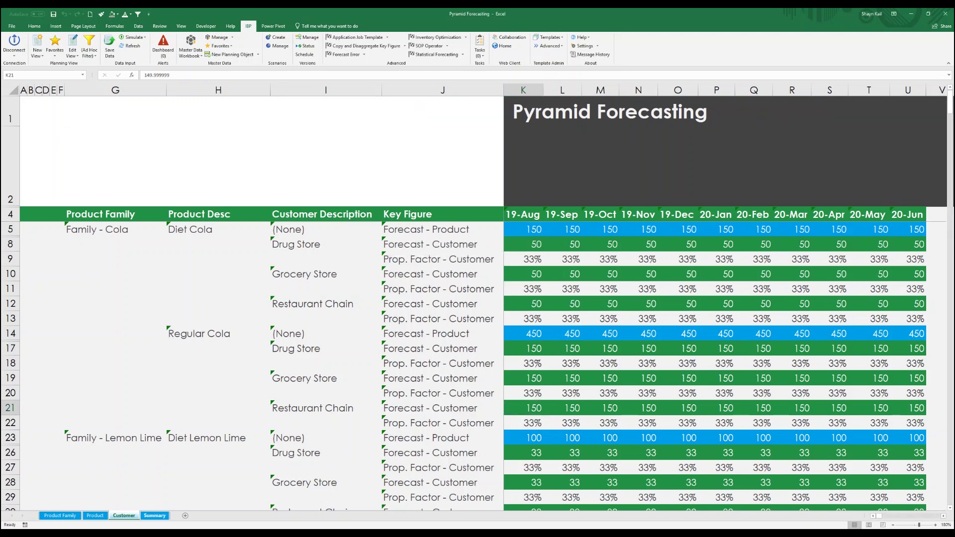